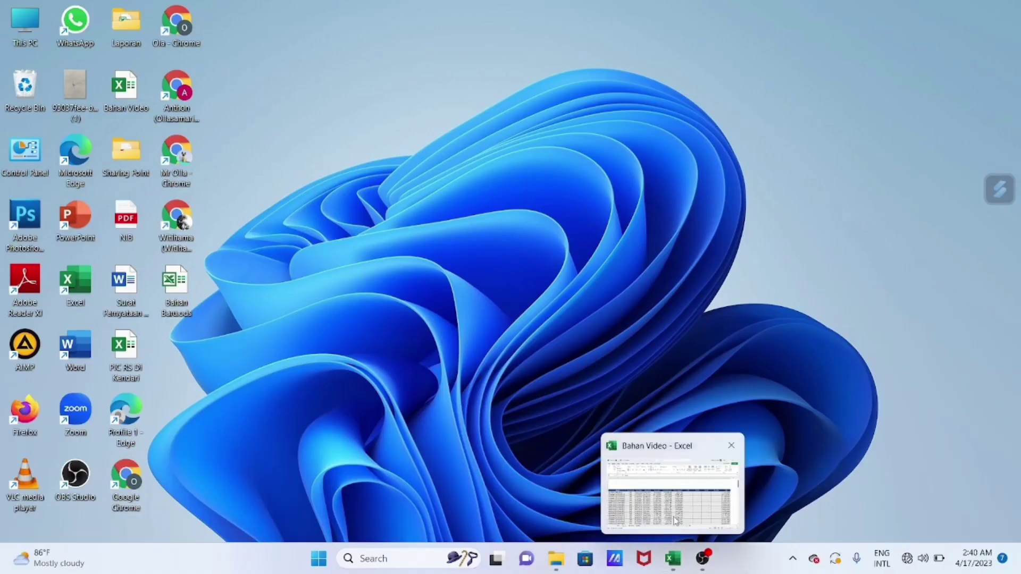
- Restore the Bahan Video workbook window from the Excel taskbar preview
click(660, 468)
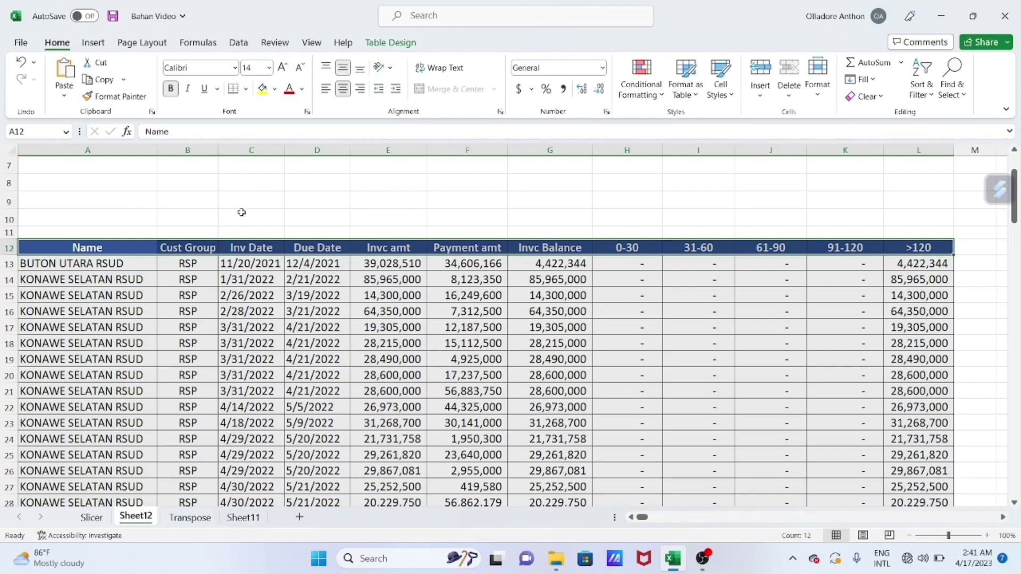
- Select the whole AR aging table starting from the Name header cell A12, then show the Data tab
drag(218, 149, 217, 150)
click(308, 280)
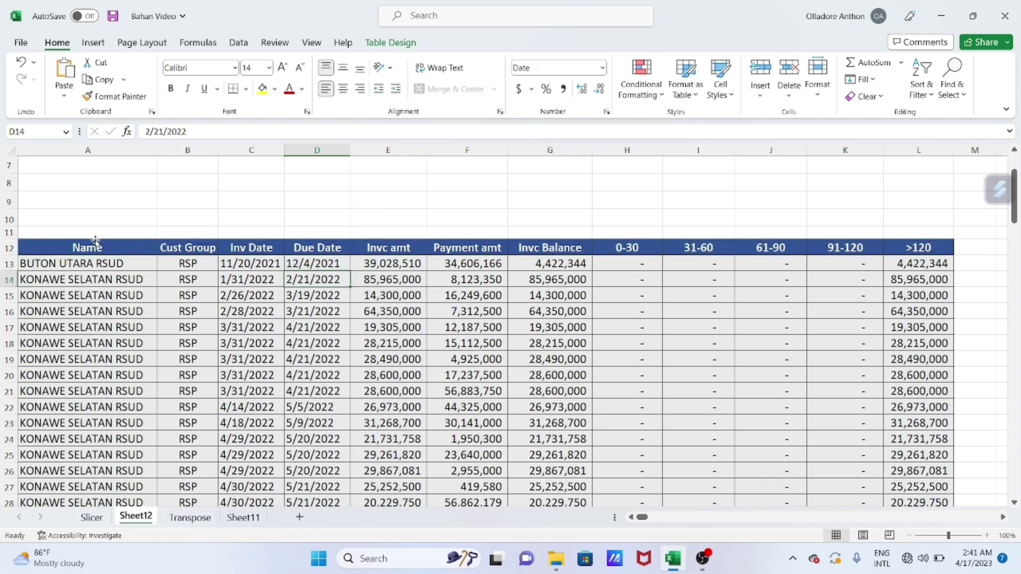
click(96, 242)
click(92, 247)
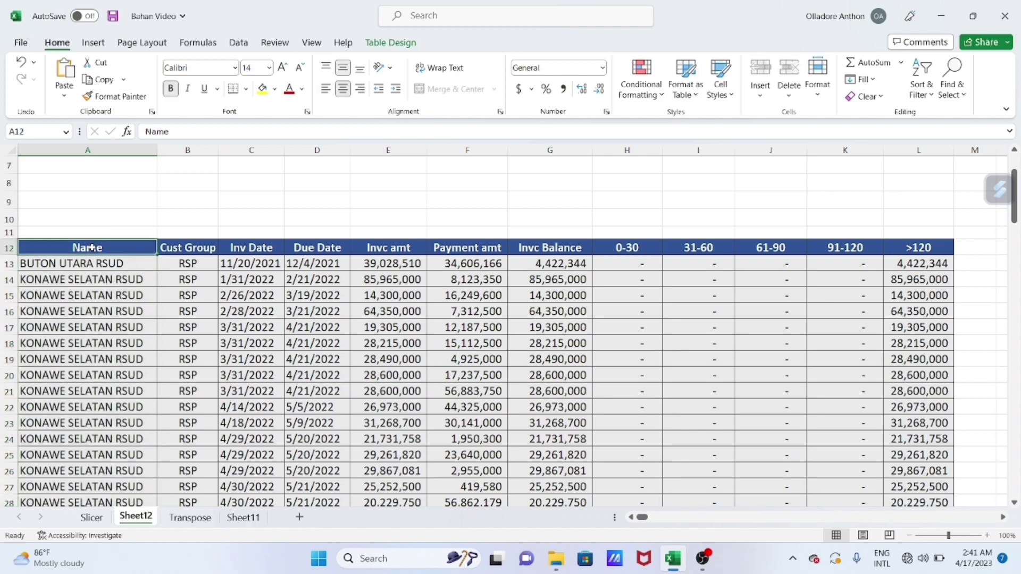
key(ctrl+shift+End)
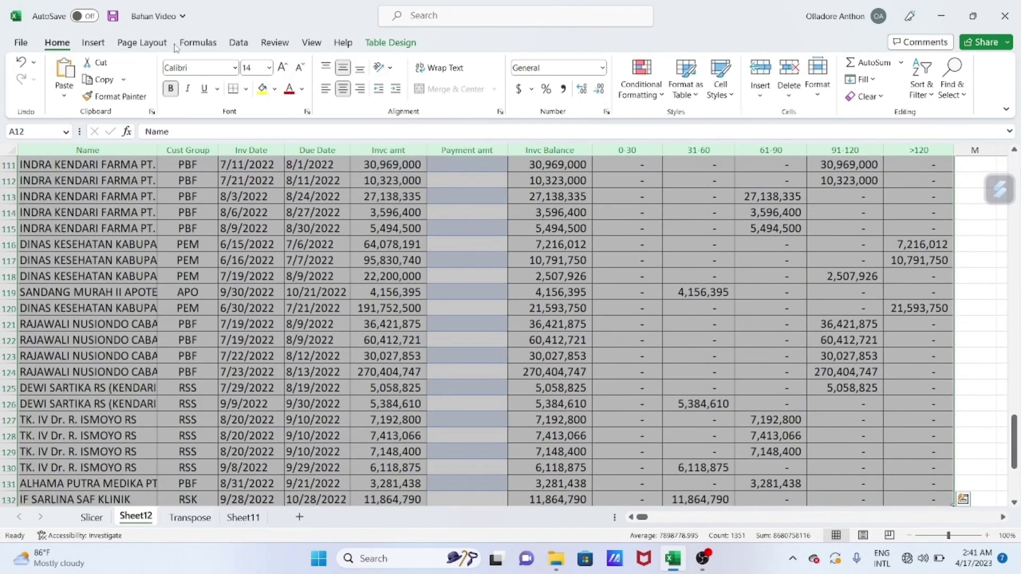
click(234, 45)
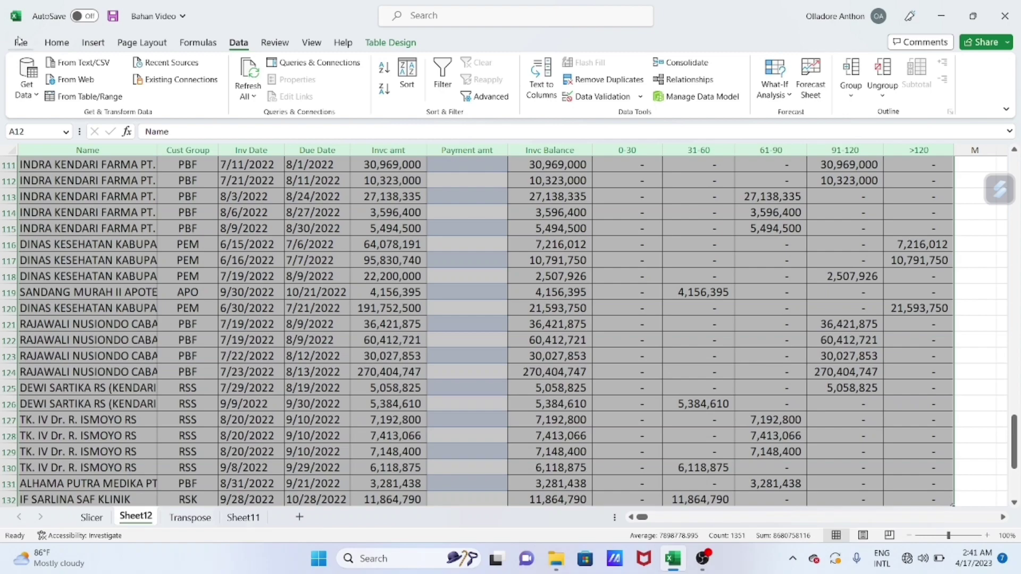
click(57, 43)
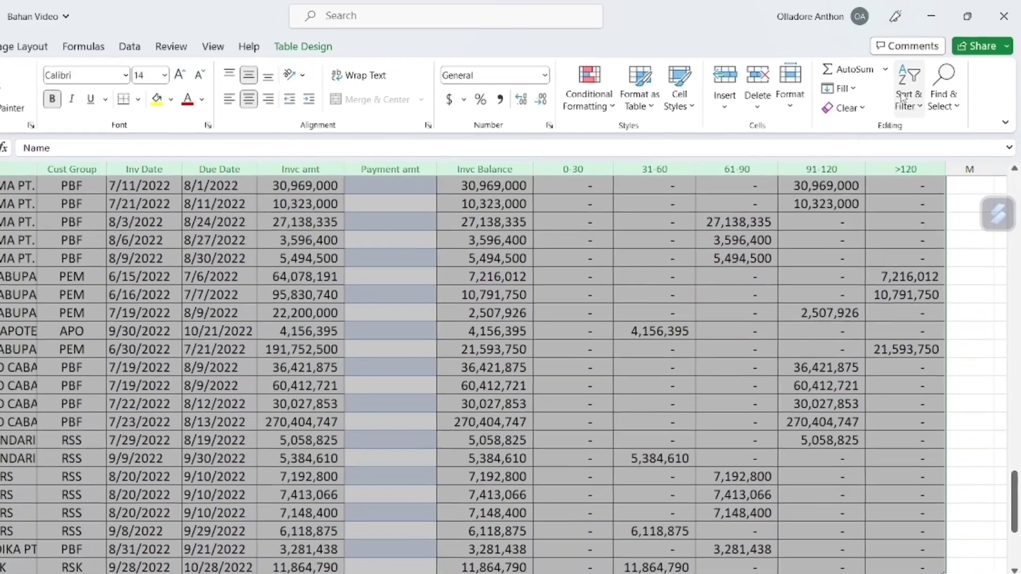
click(906, 98)
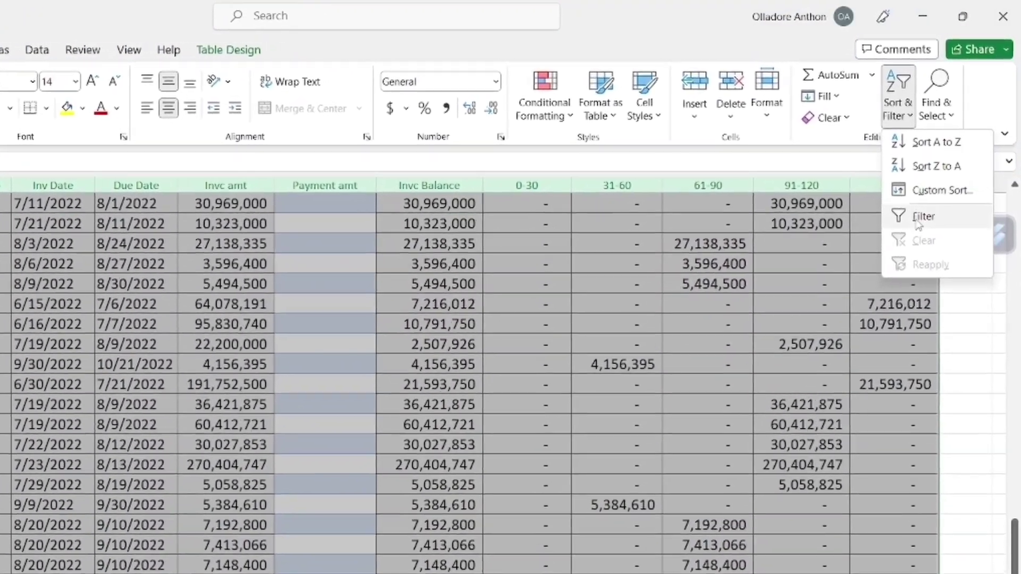
click(925, 203)
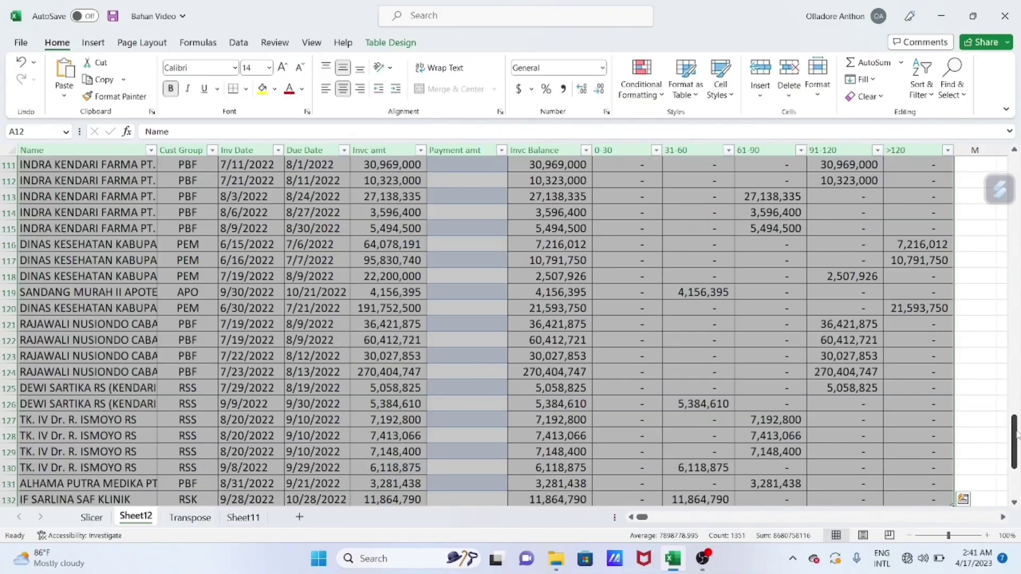
drag(1013, 458, 1014, 175)
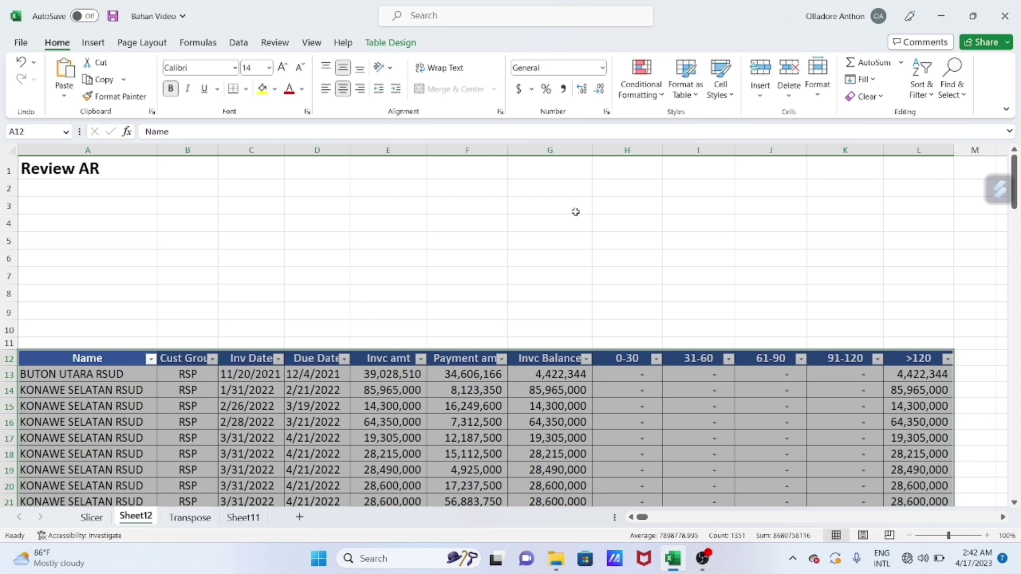
mouse_move(46, 357)
mouse_down()
mouse_move(908, 375)
mouse_move(931, 361)
mouse_up()
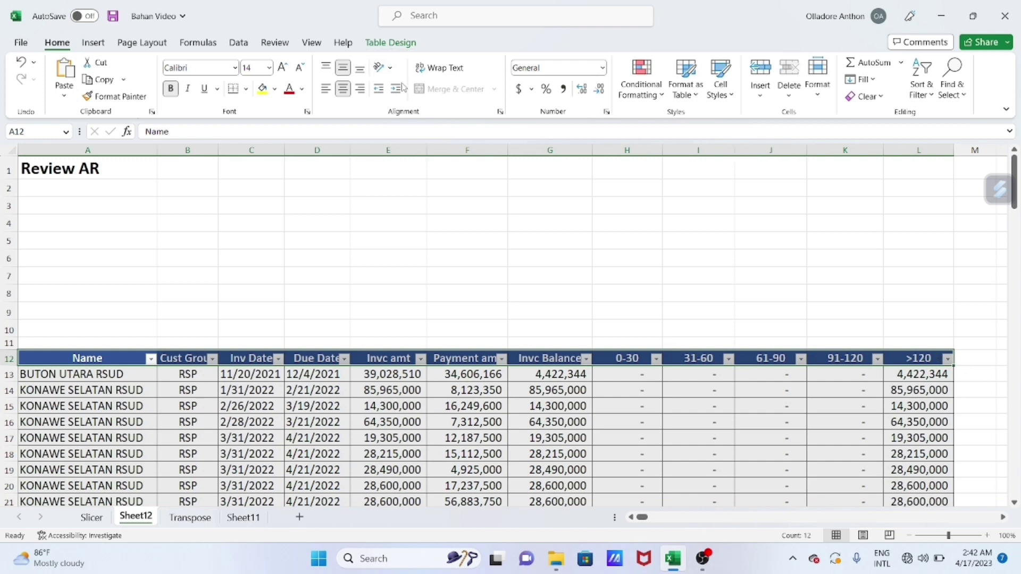
click(923, 80)
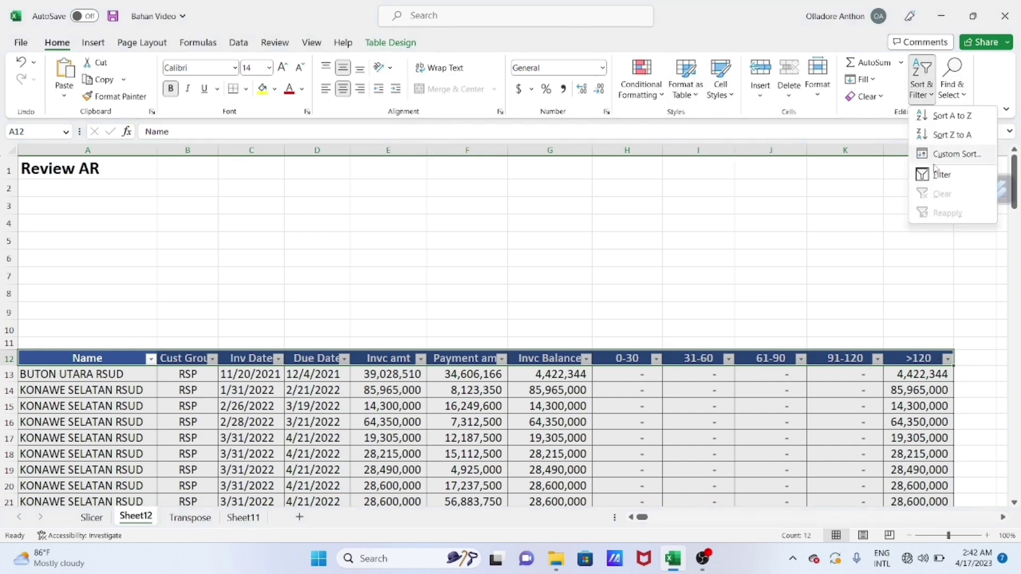
click(941, 174)
click(570, 219)
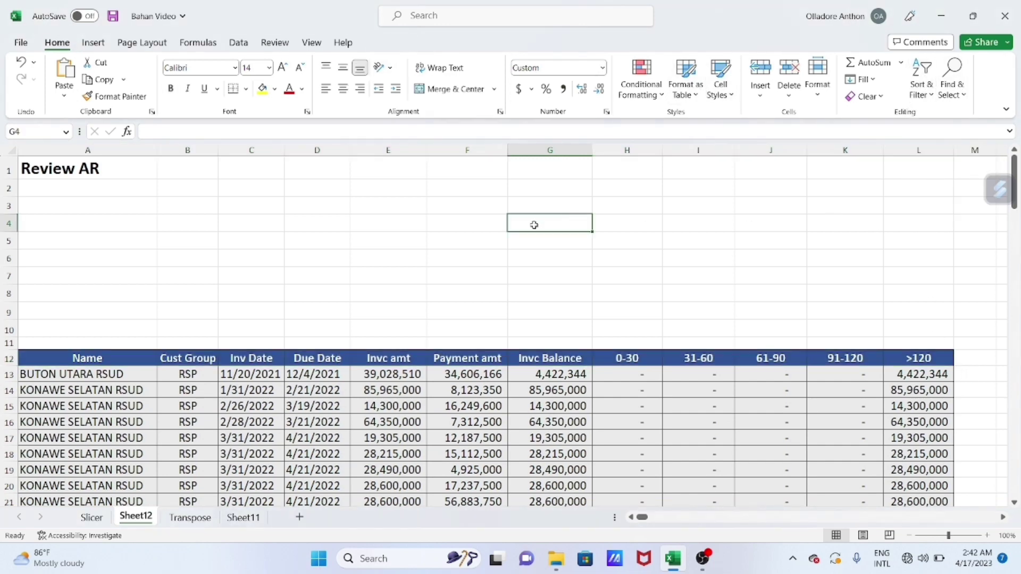
drag(2, 189, 5, 312)
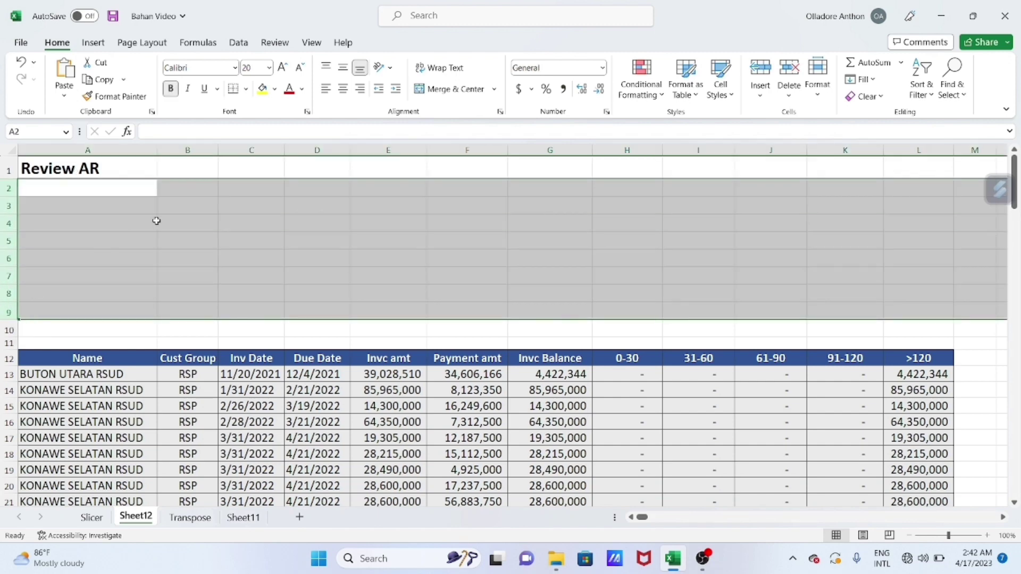
click(68, 206)
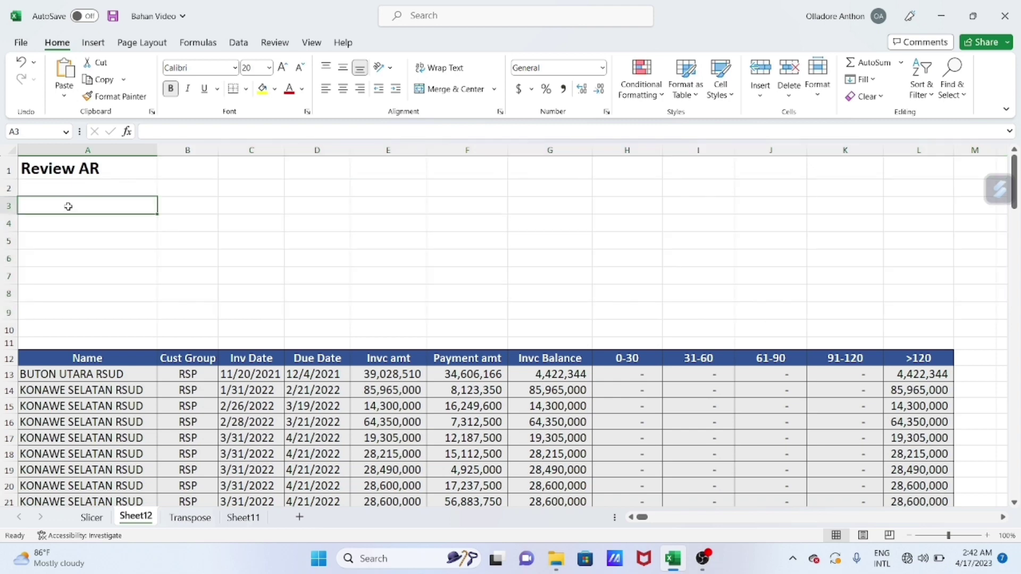
click(164, 329)
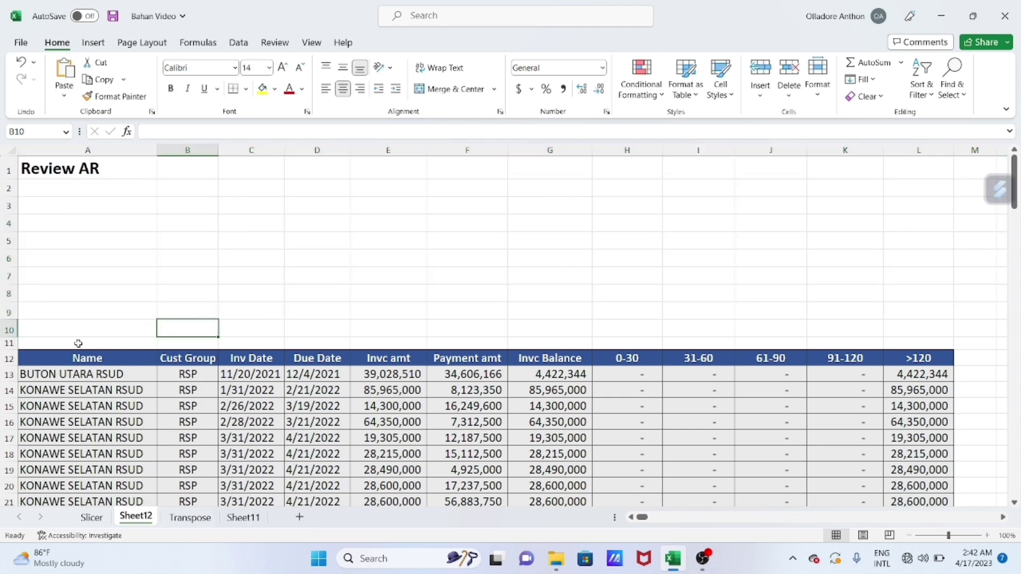
click(46, 358)
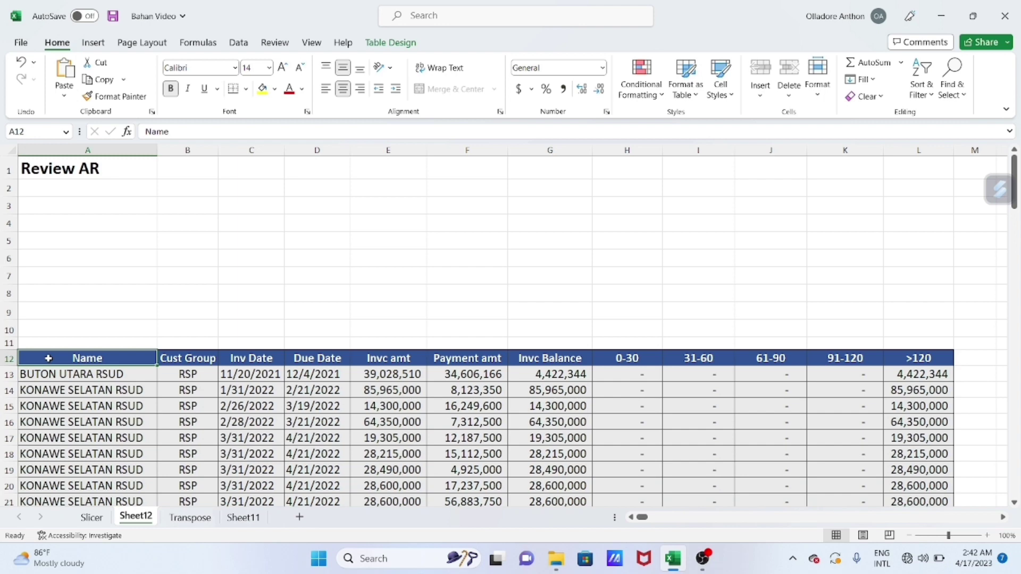
- With the AR table selected, start Insert Slicer from the Table Design tab
key(ctrl+shift+End)
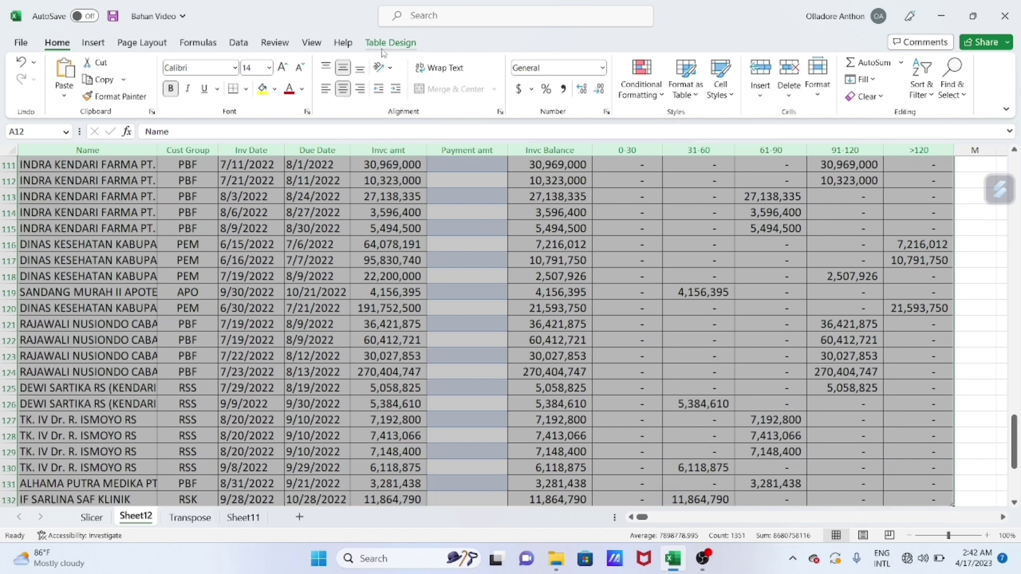
click(381, 45)
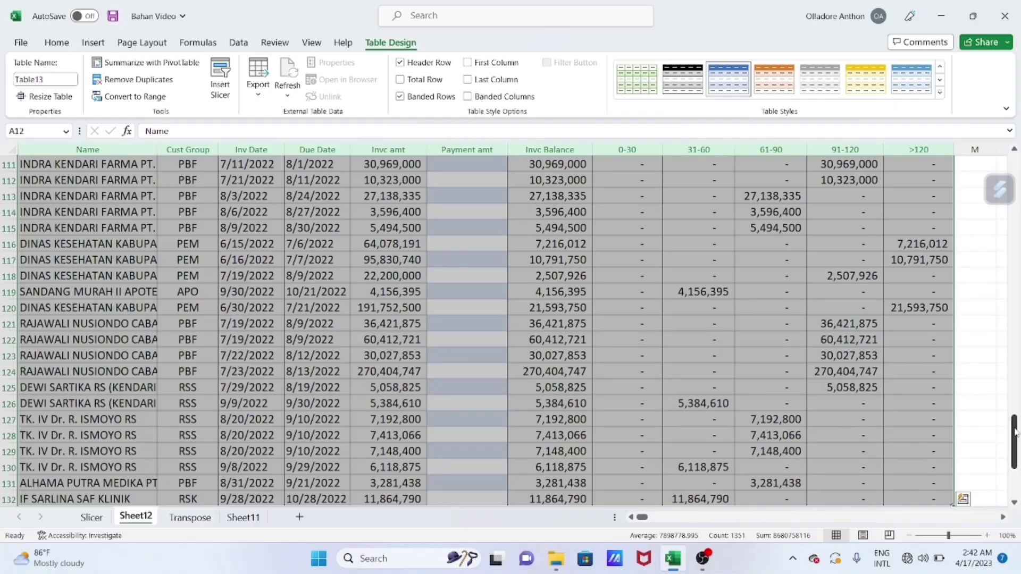
drag(1016, 433, 1014, 181)
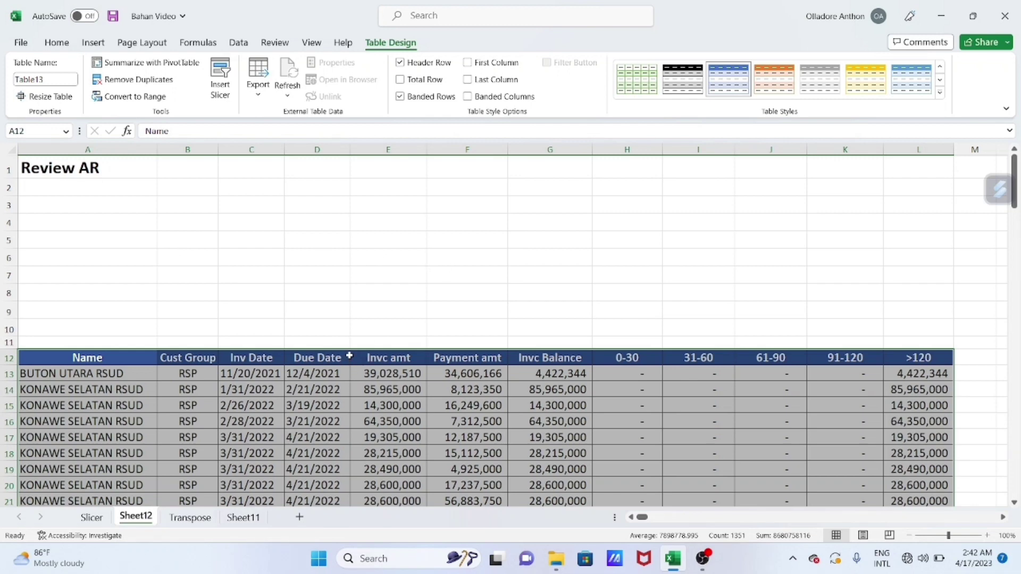
click(216, 85)
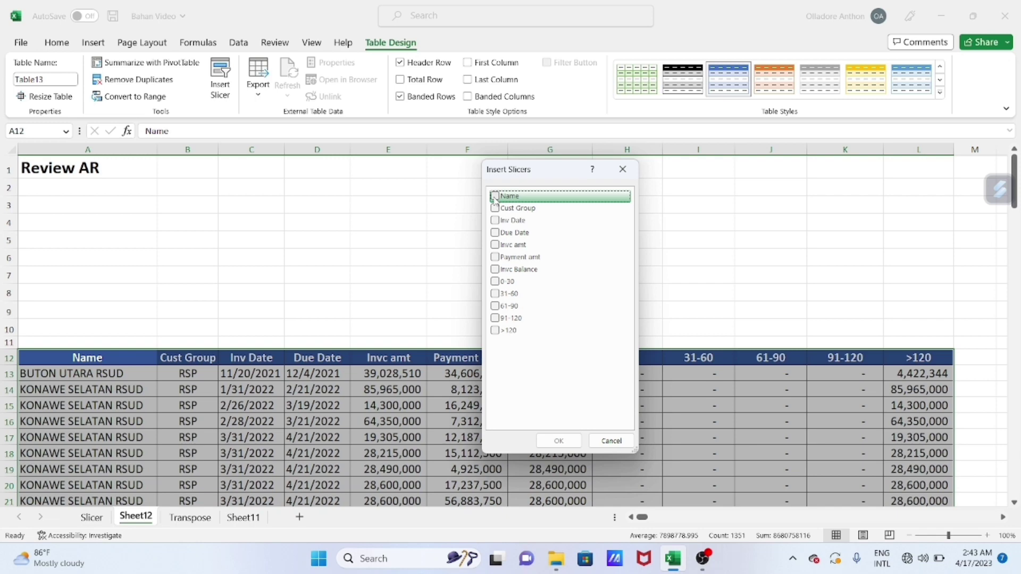
- Tick Name, Due Date and Invc amt in Insert Slicers and confirm with OK
click(494, 196)
click(495, 233)
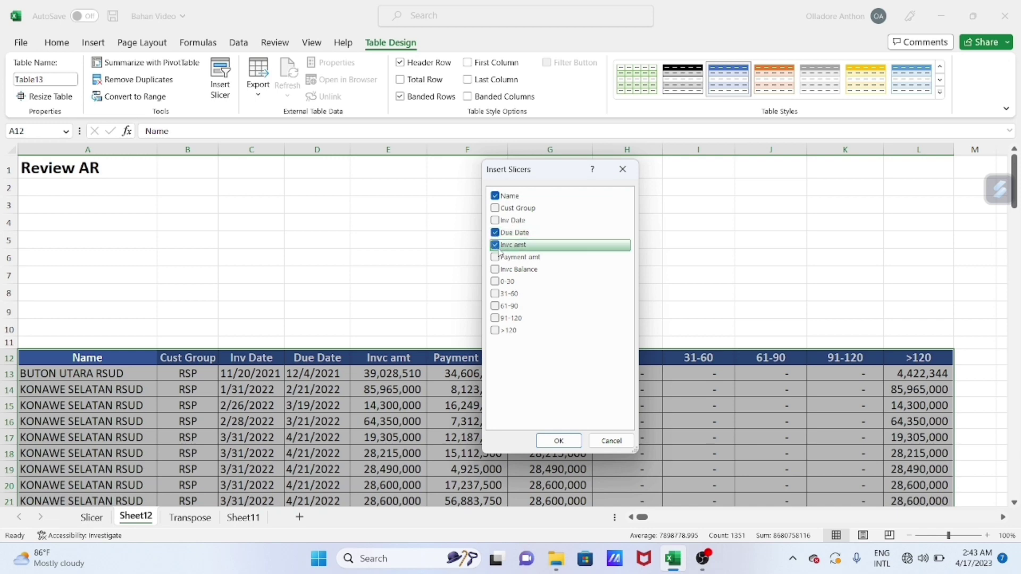
click(551, 439)
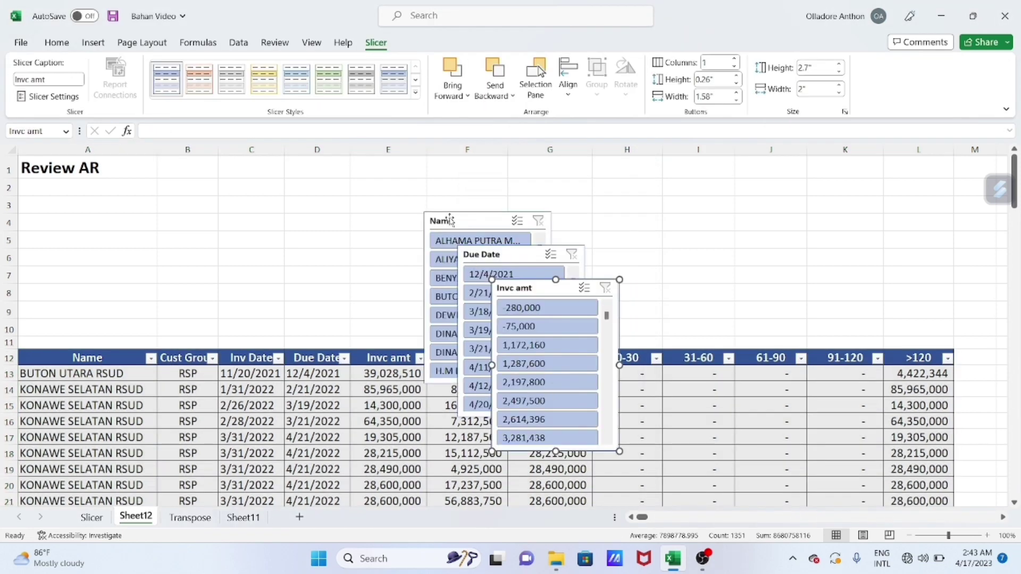
- Spread out the slicers: Name above columns A–B, Due Date beside Invc amt on the right
drag(449, 220, 70, 193)
drag(515, 258, 226, 194)
mouse_move(591, 289)
mouse_down()
mouse_move(664, 287)
mouse_move(884, 186)
mouse_up()
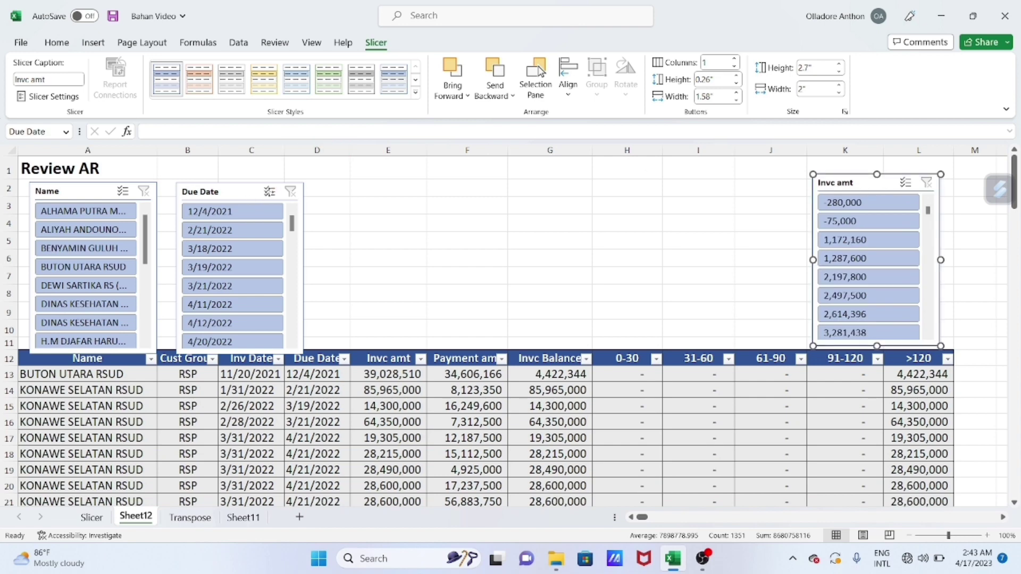
drag(246, 188, 720, 180)
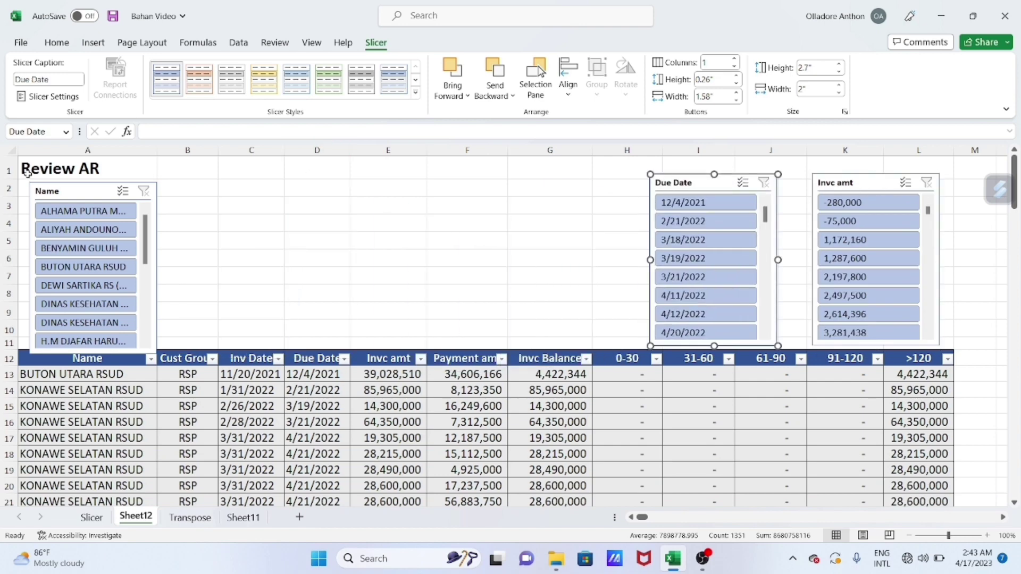
- Widen the Name slicer to 4.69" and set its buttons to 3 columns
click(80, 194)
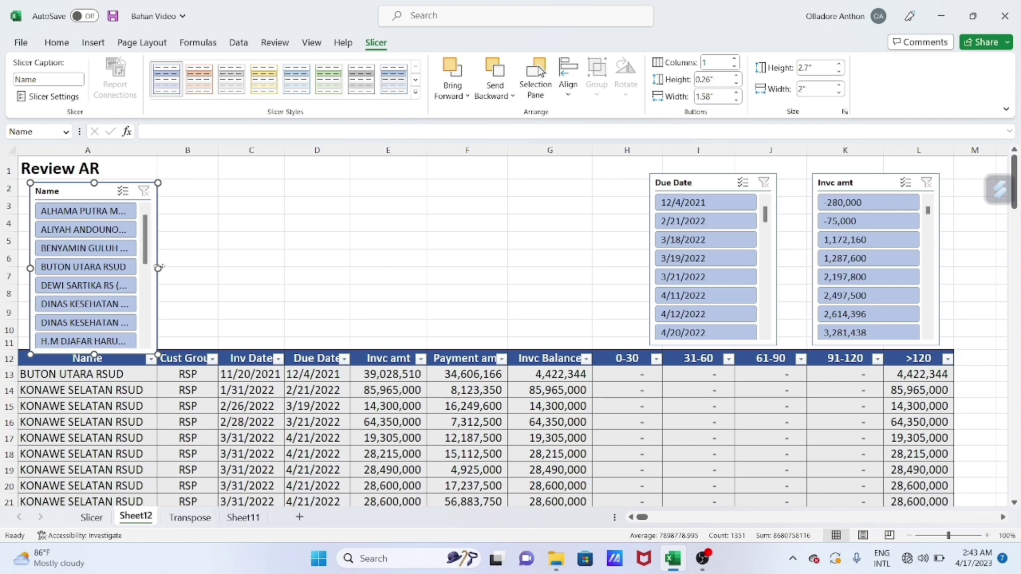
drag(158, 268, 229, 268)
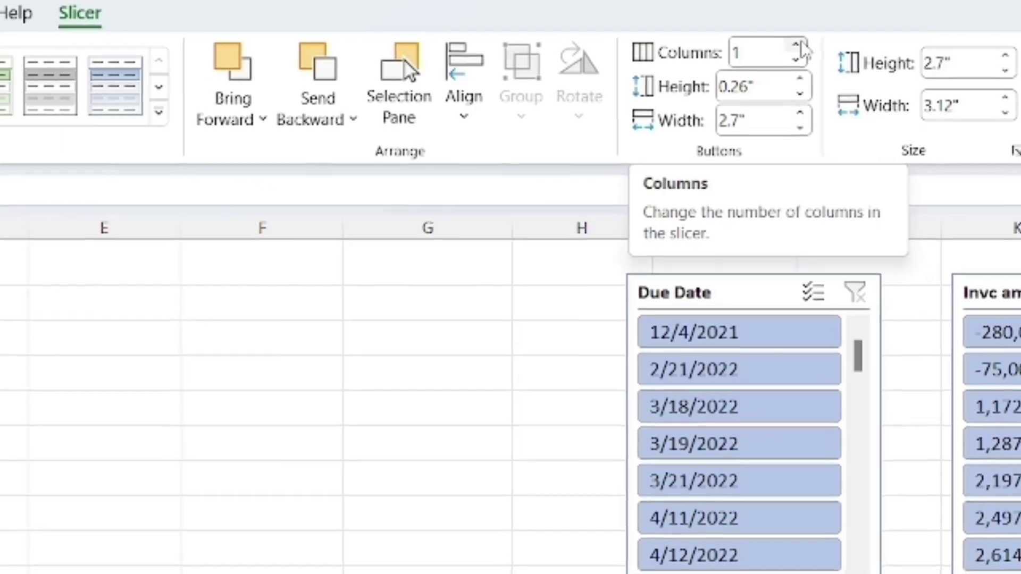
click(736, 60)
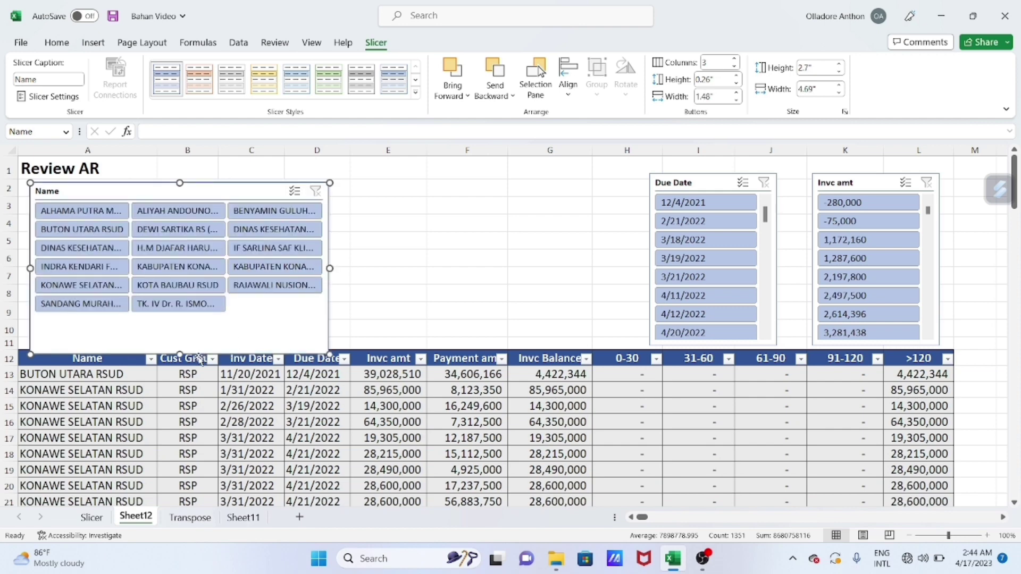
- Shorten the Name slicer, then center, widen and align the Due Date slicer with 3 columns
drag(177, 318, 177, 319)
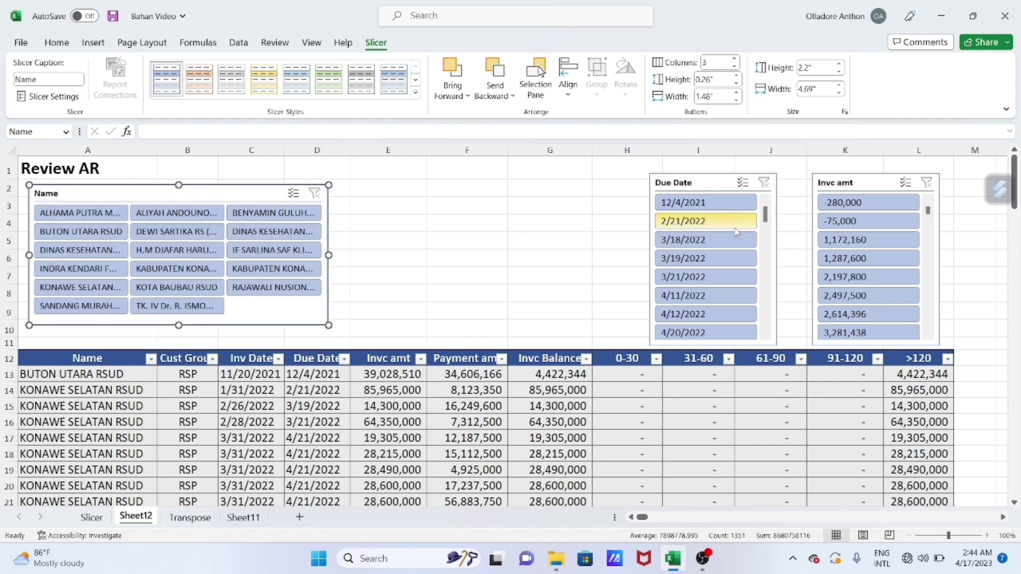
drag(690, 181, 401, 189)
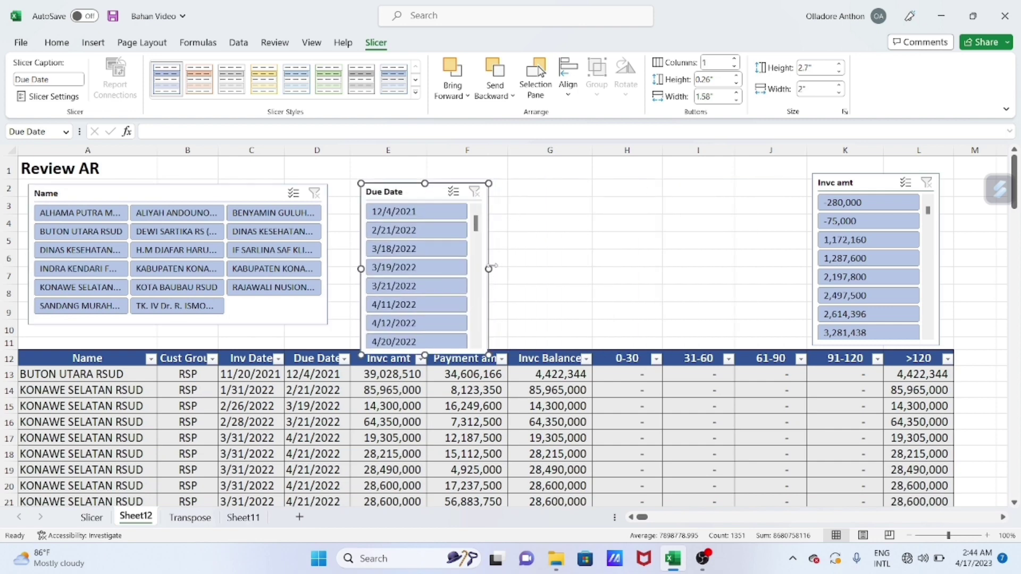
drag(488, 268, 637, 269)
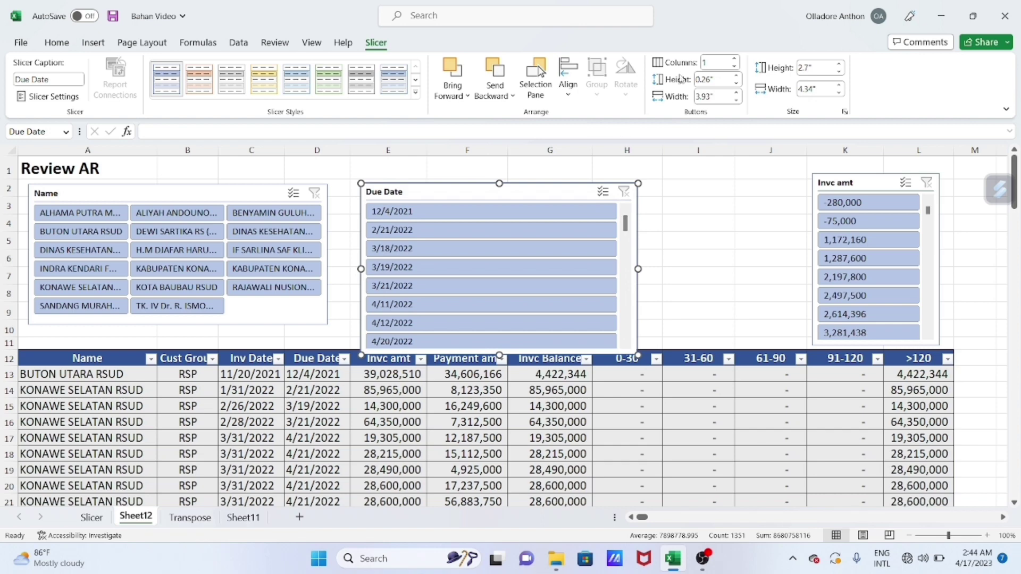
click(734, 60)
click(734, 59)
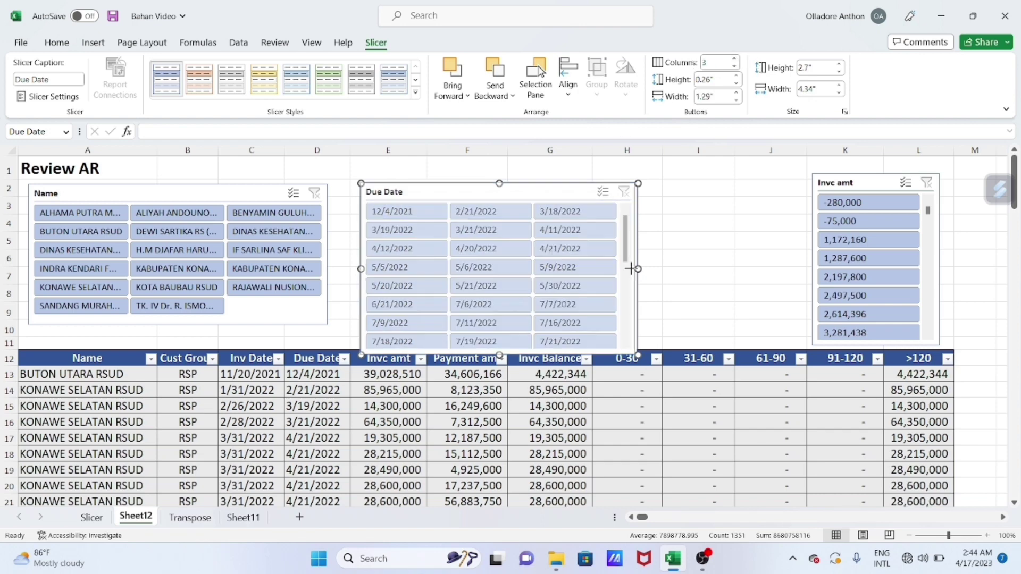
drag(638, 268, 631, 268)
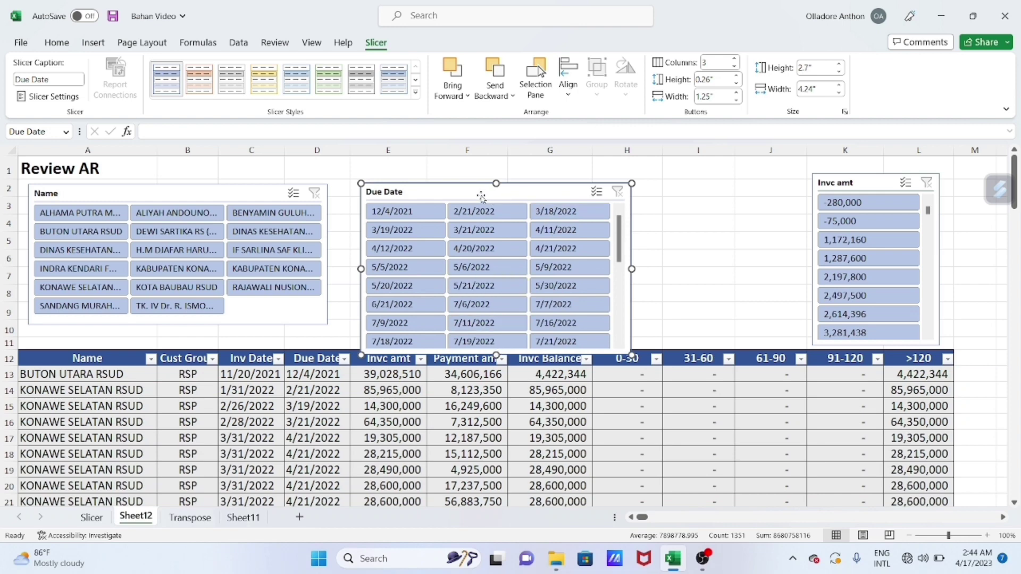
drag(477, 192, 475, 178)
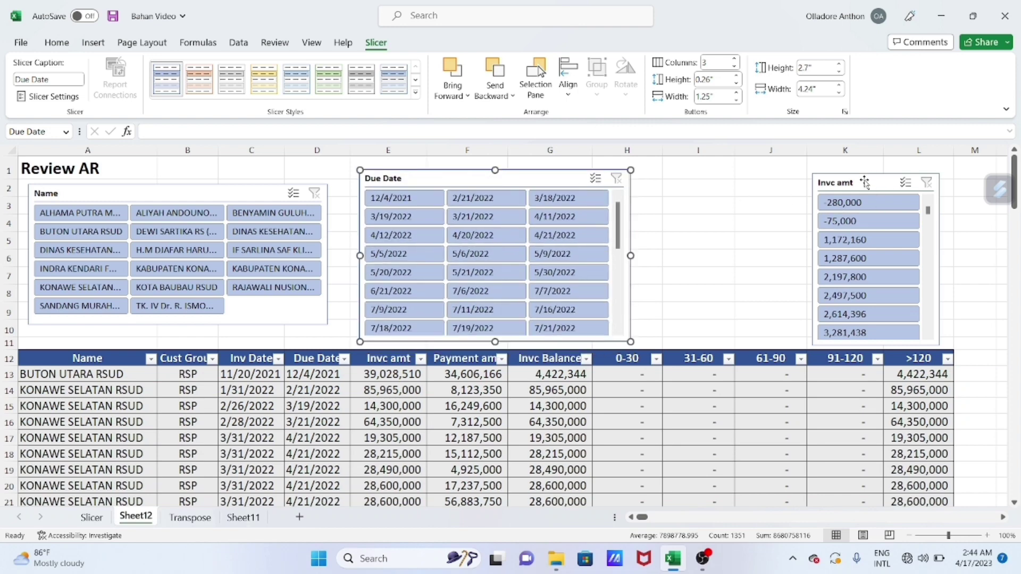
- Move the Invc amt slicer next to Due Date, widen it to 4.33" with 3 columns
drag(864, 180, 748, 176)
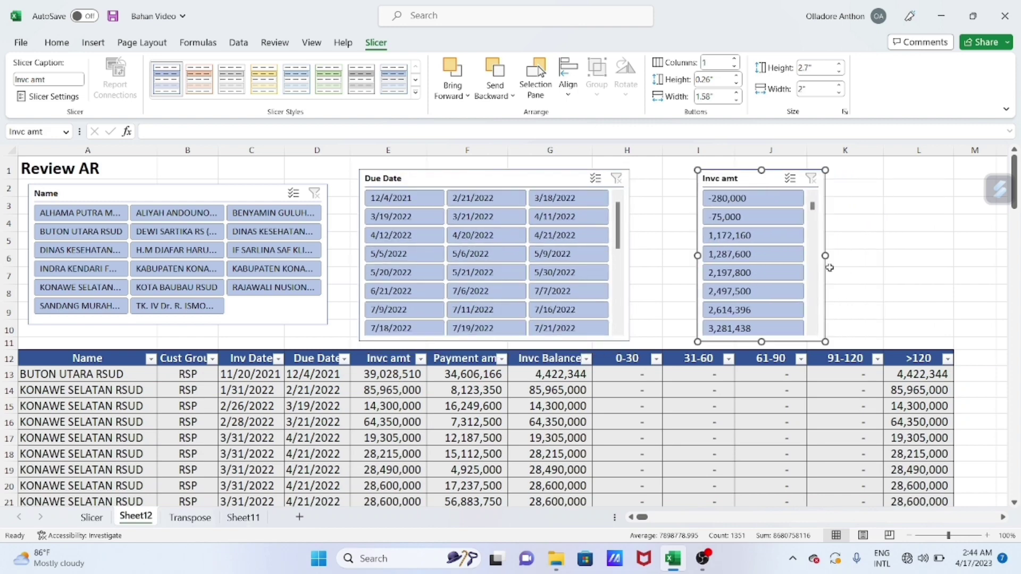
drag(825, 256, 933, 271)
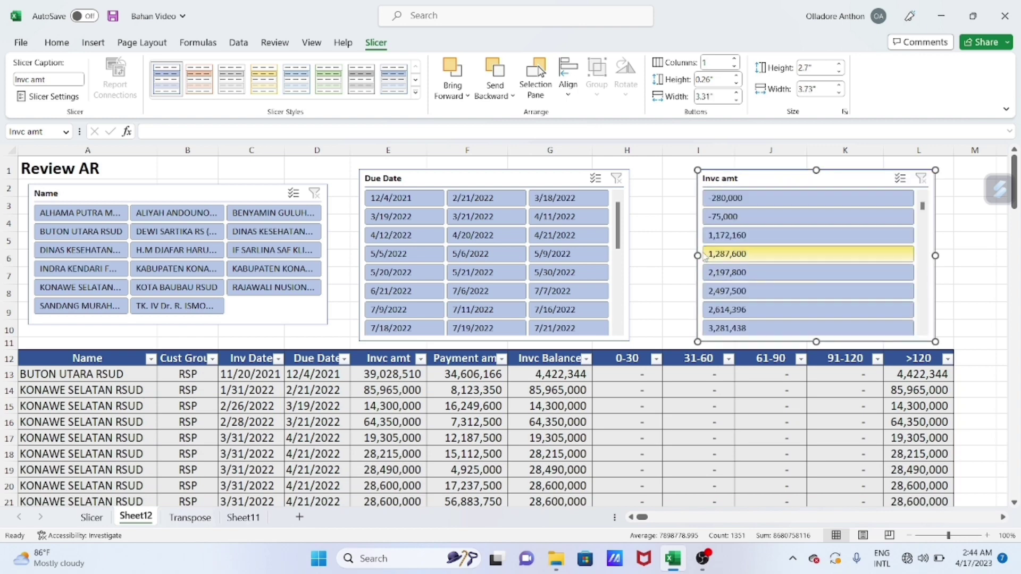
drag(697, 256, 658, 255)
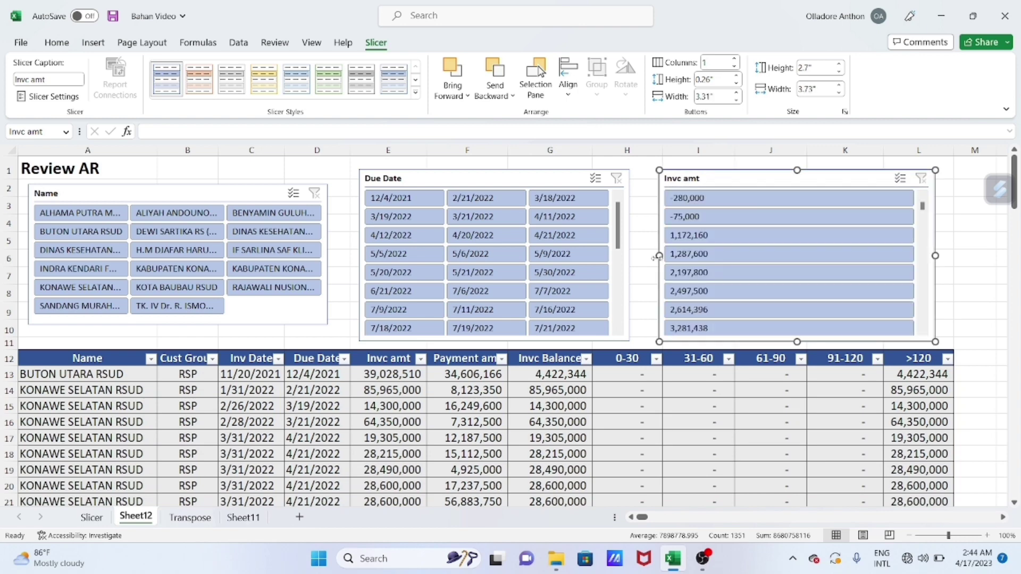
click(734, 60)
click(734, 60)
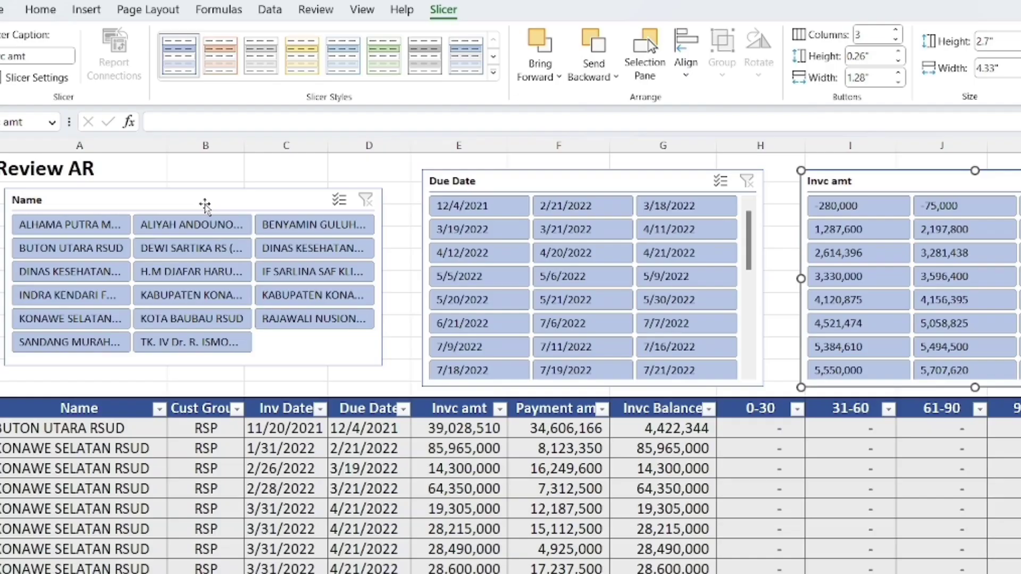
- Filter to BUTON UTARA RSUD, shift Due Date and Invc amt slicers left, and select the header and filtered row
click(71, 254)
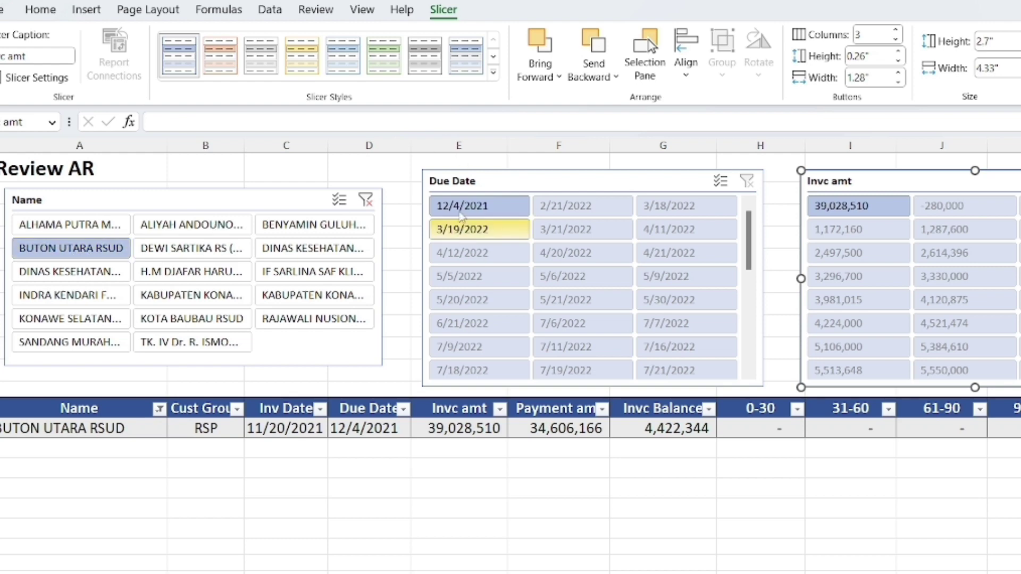
drag(507, 183, 477, 191)
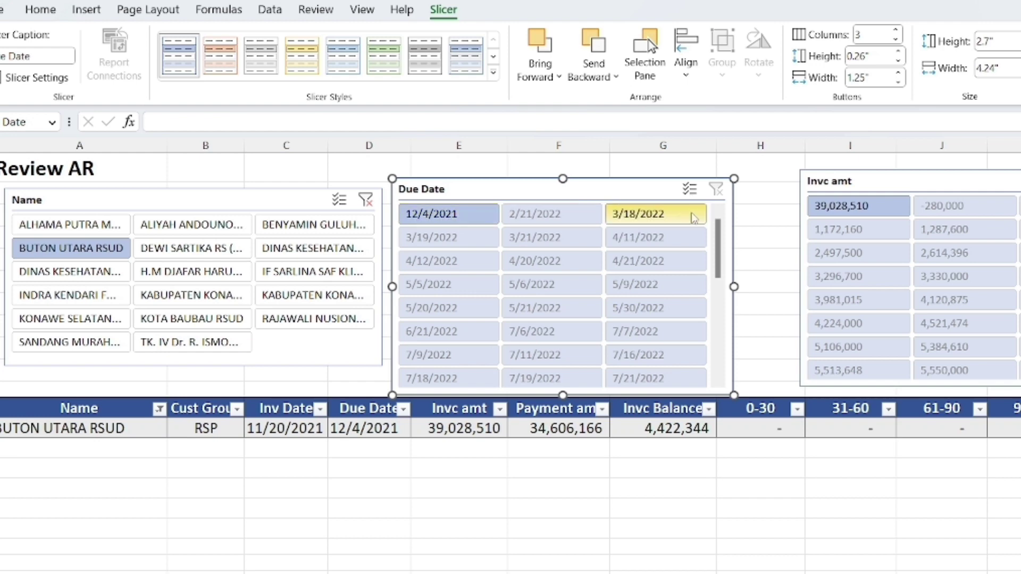
drag(896, 190, 829, 186)
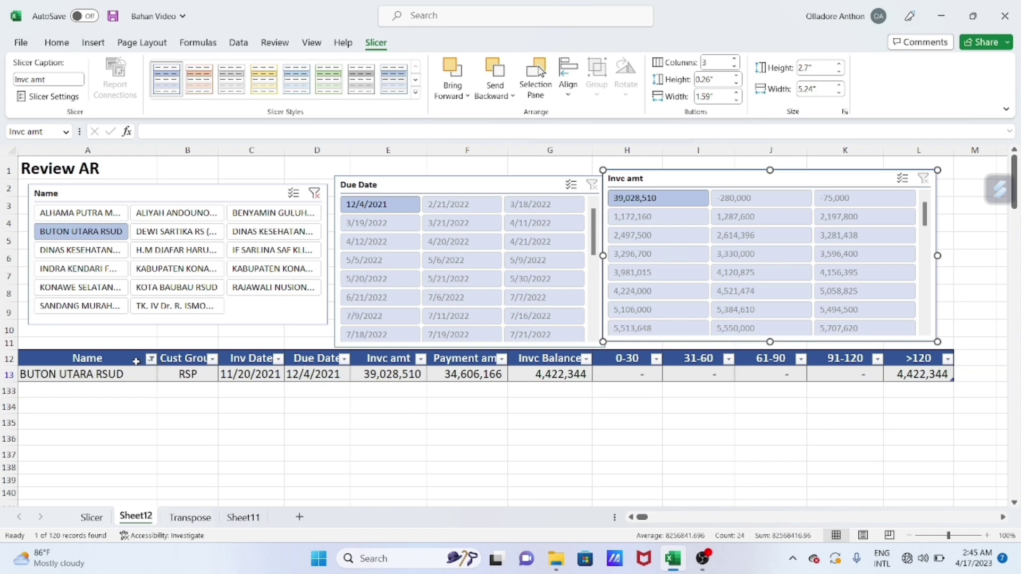
drag(102, 360, 568, 359)
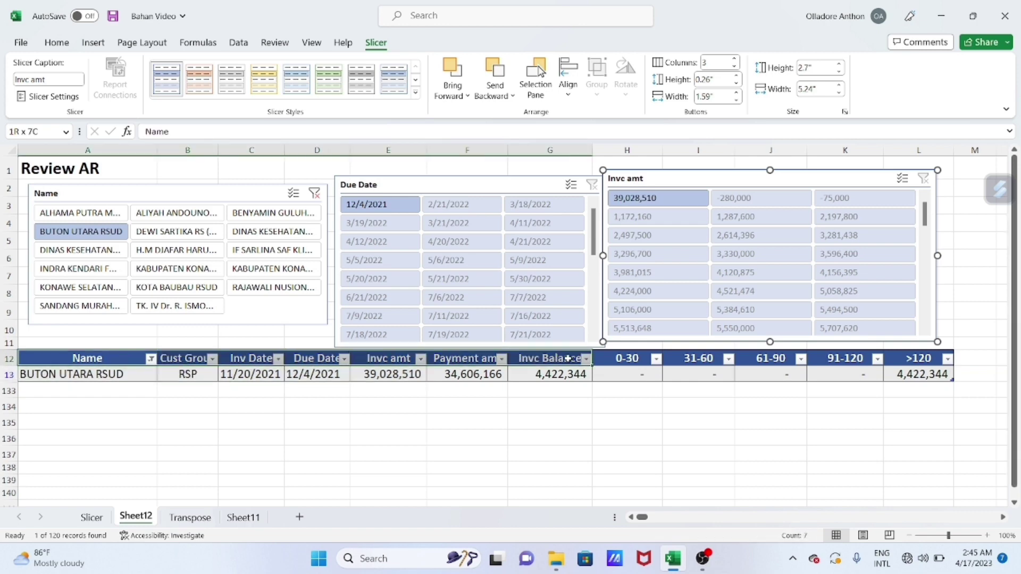
drag(568, 359, 806, 358)
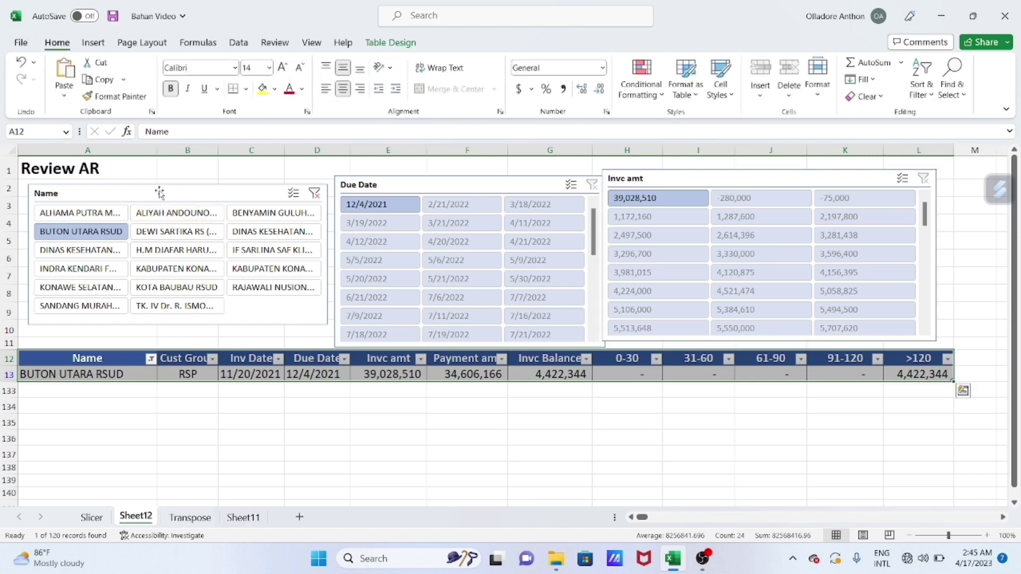
- Clear the Name slicer filter, then filter to the first DINAS KESEHATAN name
click(314, 194)
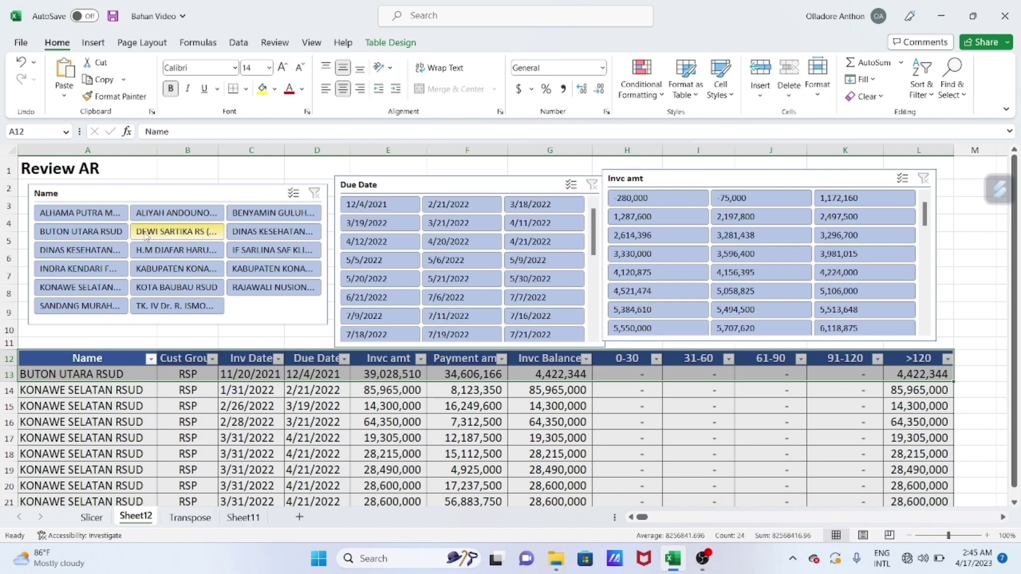
click(79, 251)
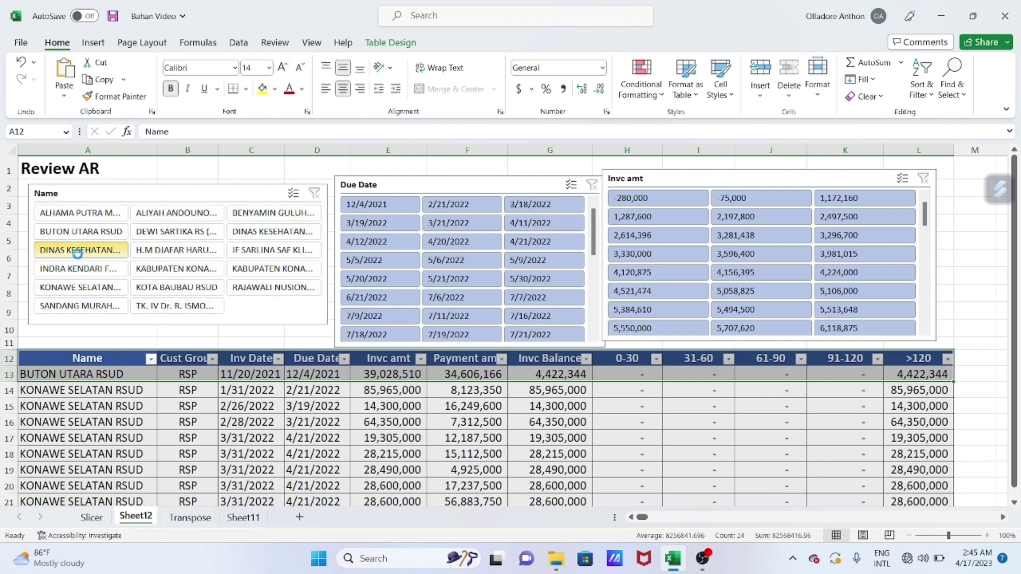